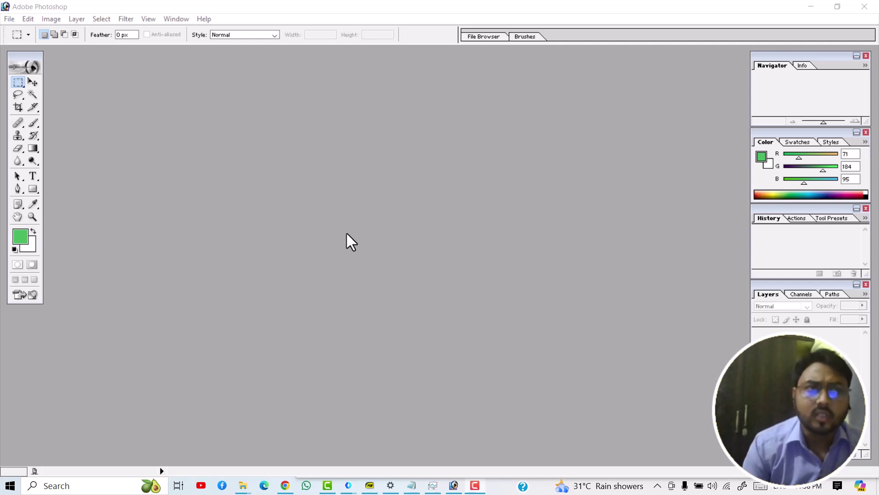
# Step: Open the Designer (14) wreath image from Downloads in Photoshop by dragging it in
pyautogui.click(10, 21)
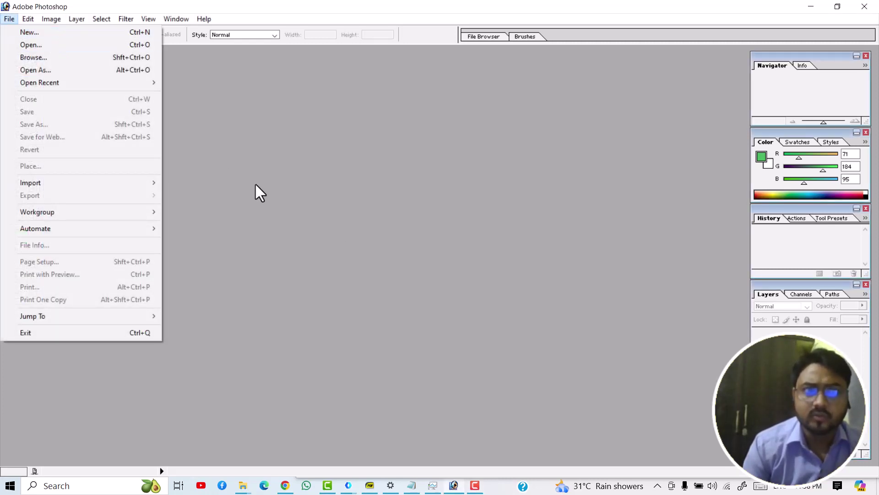
pyautogui.click(248, 491)
pyautogui.click(309, 419)
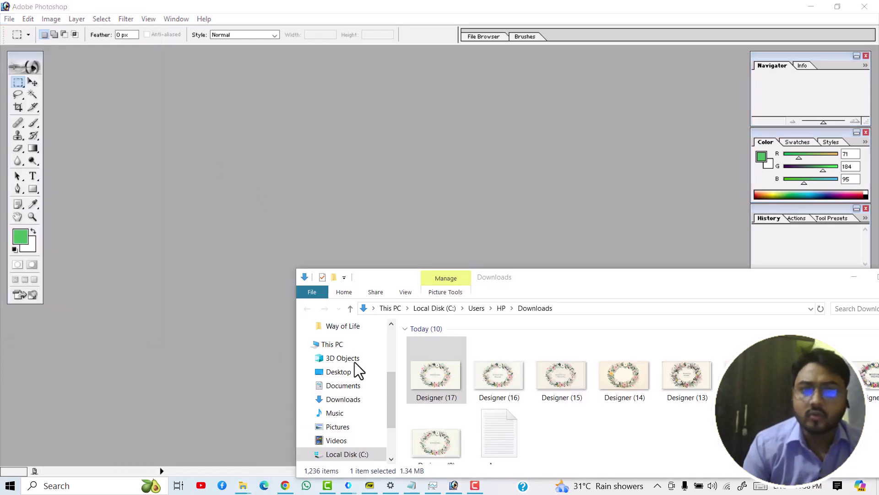
pyautogui.moveTo(548, 290); pyautogui.dragTo(580, 283)
pyautogui.click(531, 370)
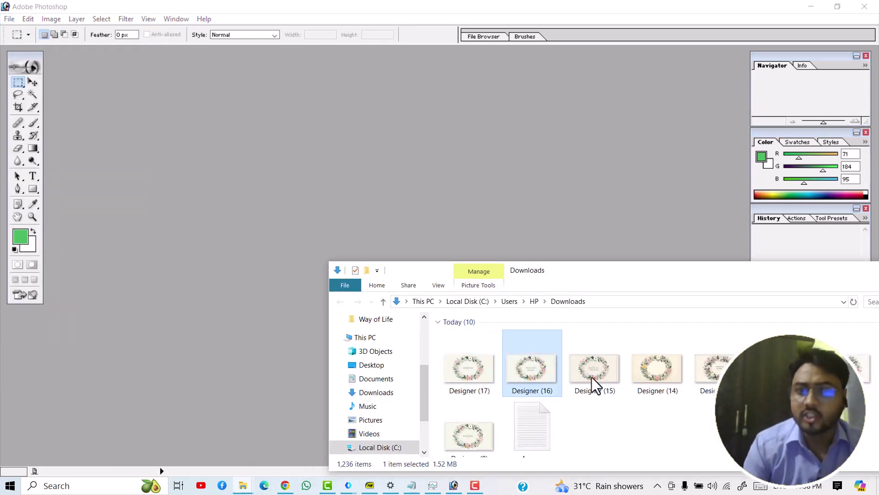
pyautogui.click(646, 377)
pyautogui.moveTo(645, 379); pyautogui.dragTo(208, 243)
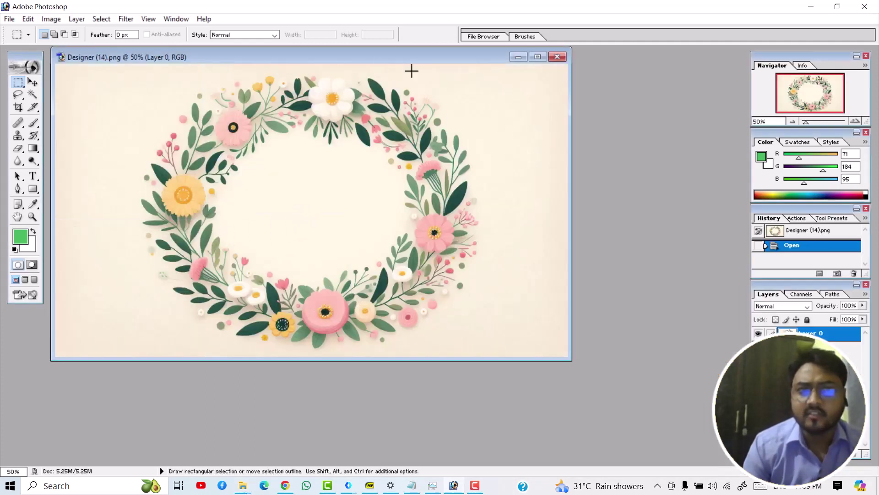
# Step: Select the Background Eraser with Discontiguous limits, 44% tolerance and Once sampling
pyautogui.moveTo(352, 58); pyautogui.dragTo(360, 80)
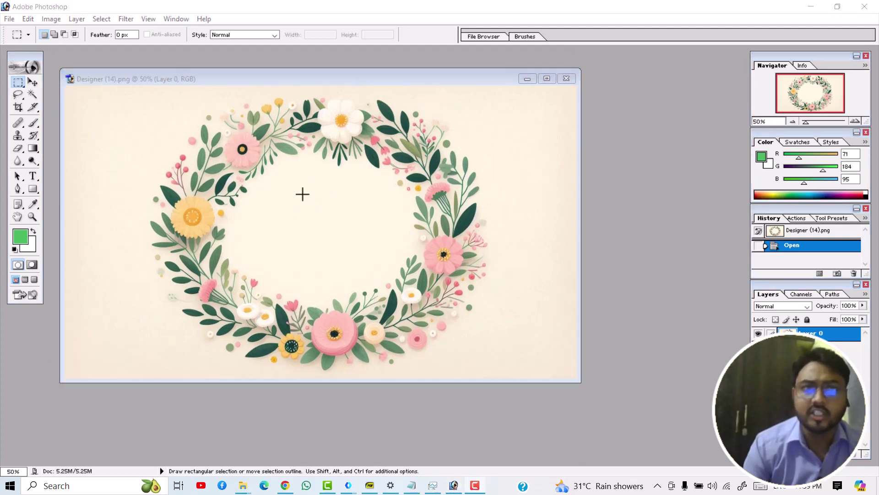
pyautogui.click(20, 147)
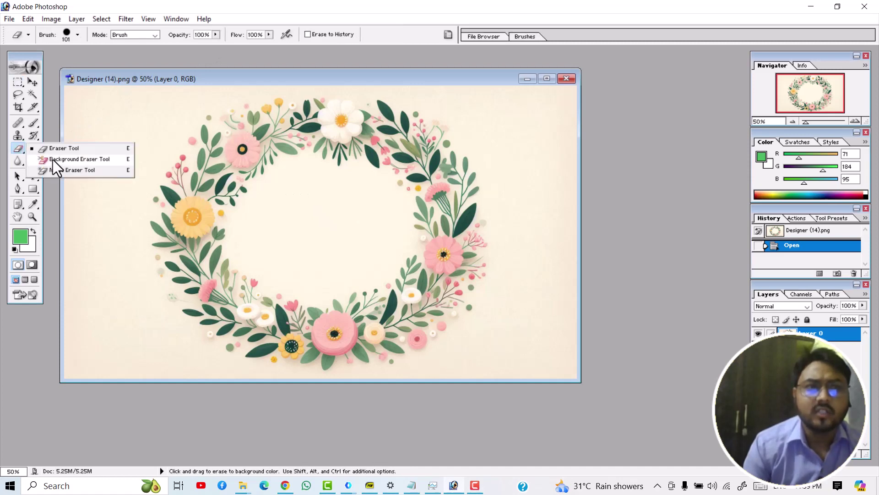
pyautogui.click(100, 159)
pyautogui.click(165, 34)
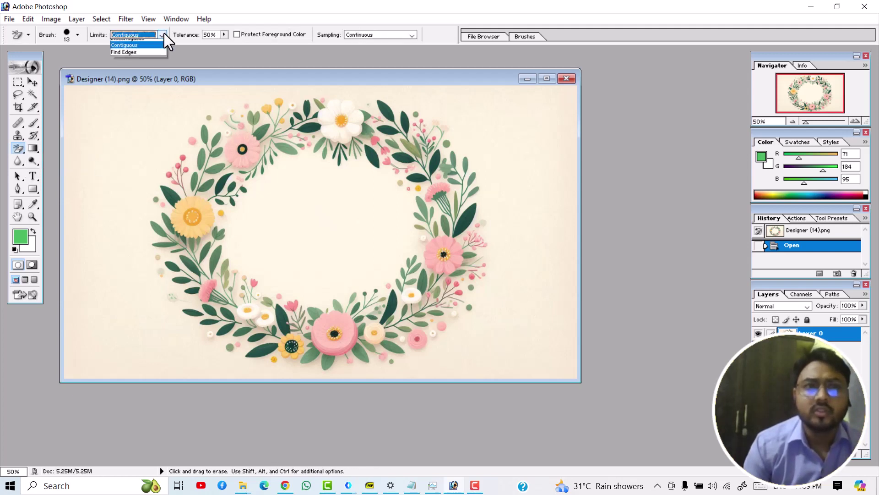
pyautogui.click(147, 44)
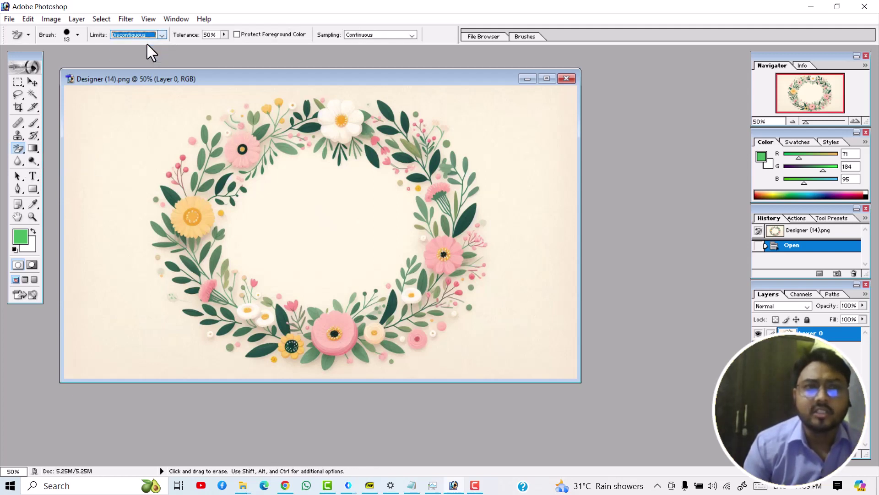
pyautogui.click(224, 35)
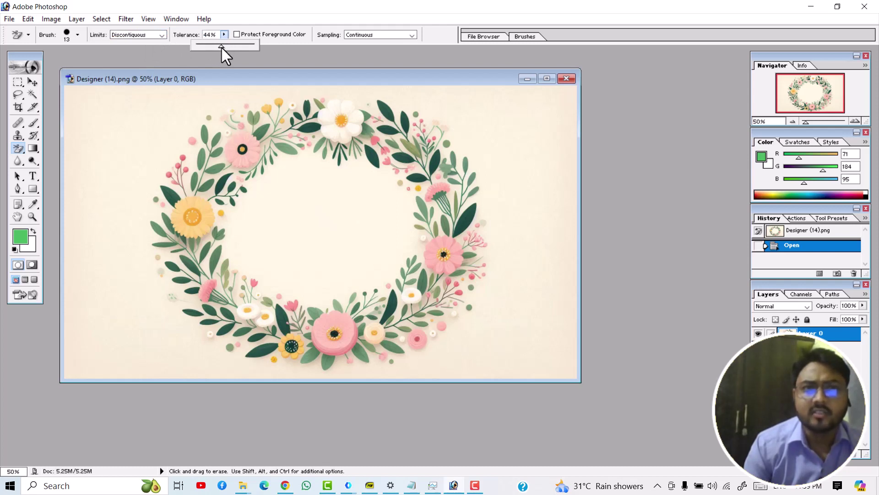
pyautogui.click(273, 12)
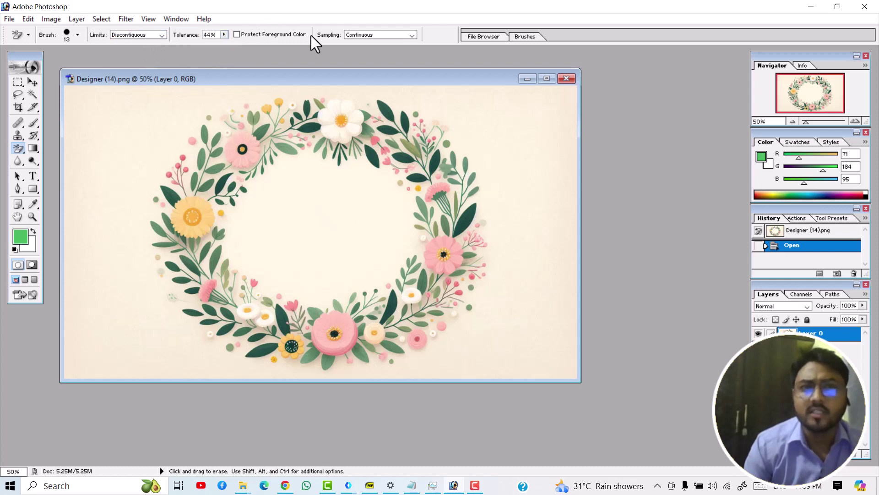
pyautogui.click(408, 36)
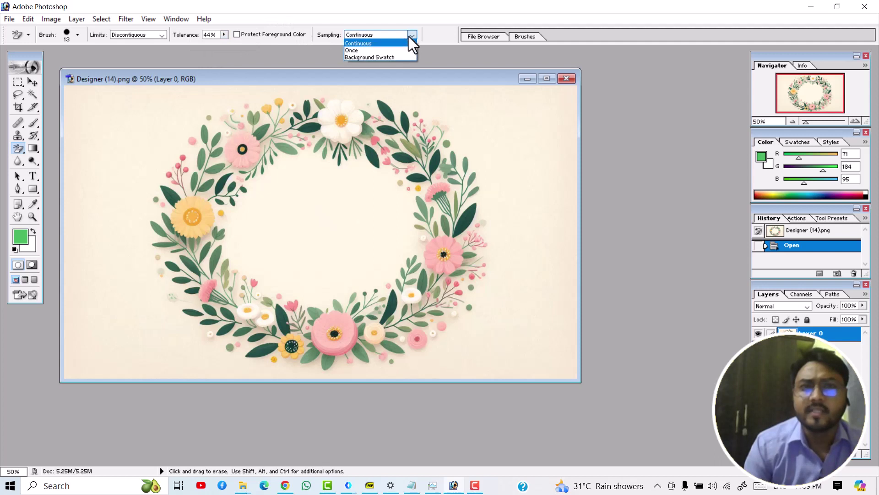
pyautogui.click(360, 50)
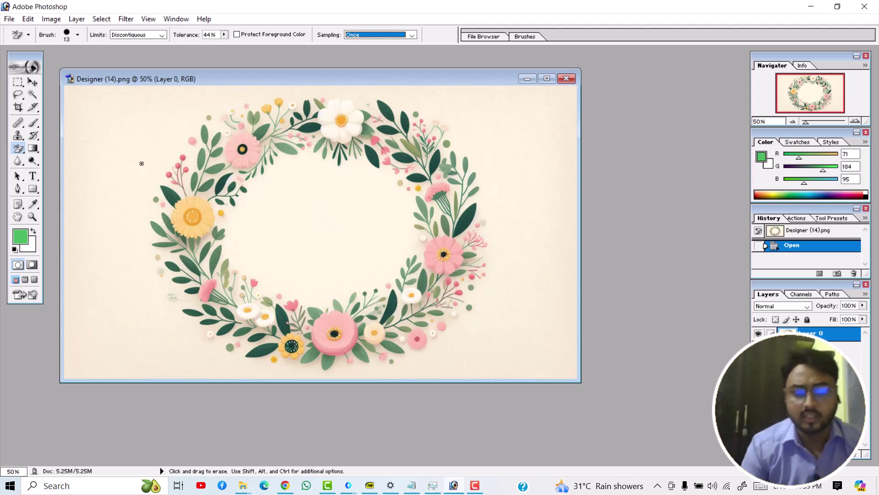
pyautogui.press('ctrl')
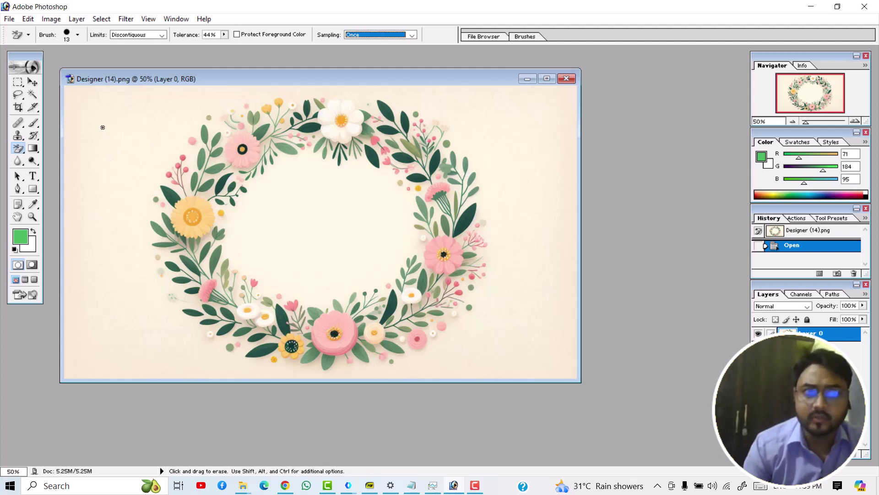
# Step: Set the eraser diameter to 193 px and sweep away the cream background around the wreath
pyautogui.rightClick(88, 120)
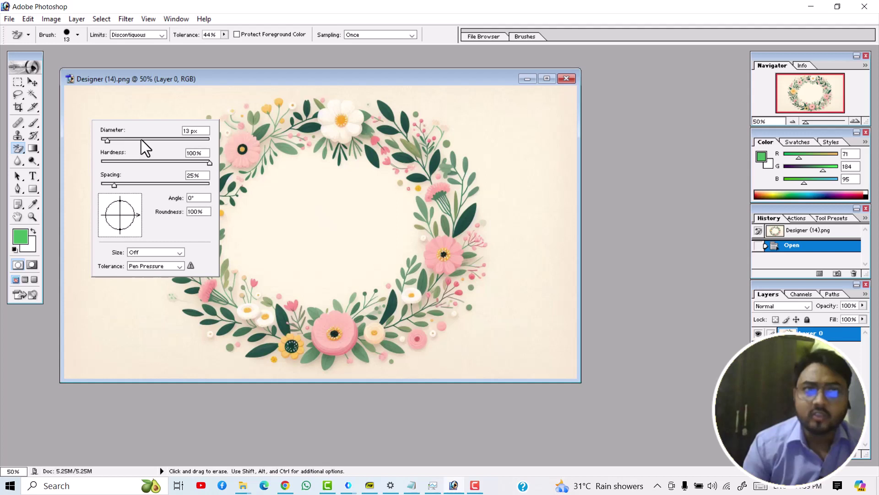
pyautogui.moveTo(141, 140); pyautogui.dragTo(154, 139)
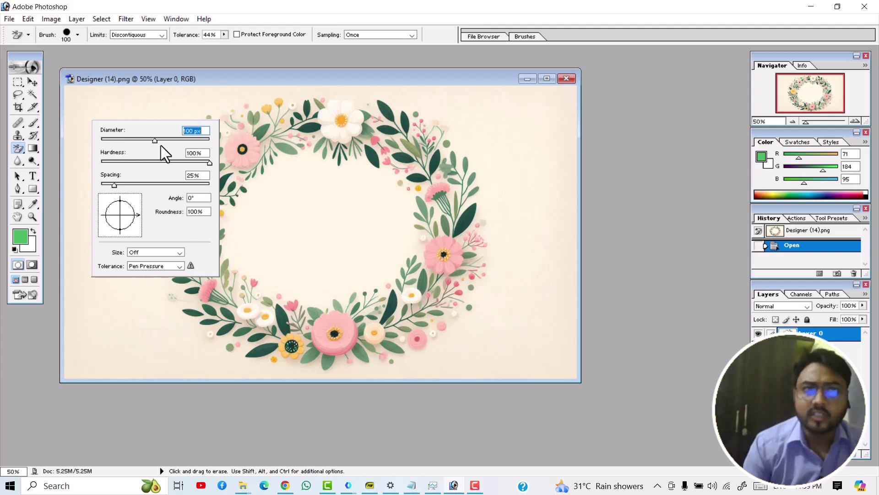
pyautogui.moveTo(180, 142); pyautogui.dragTo(180, 142)
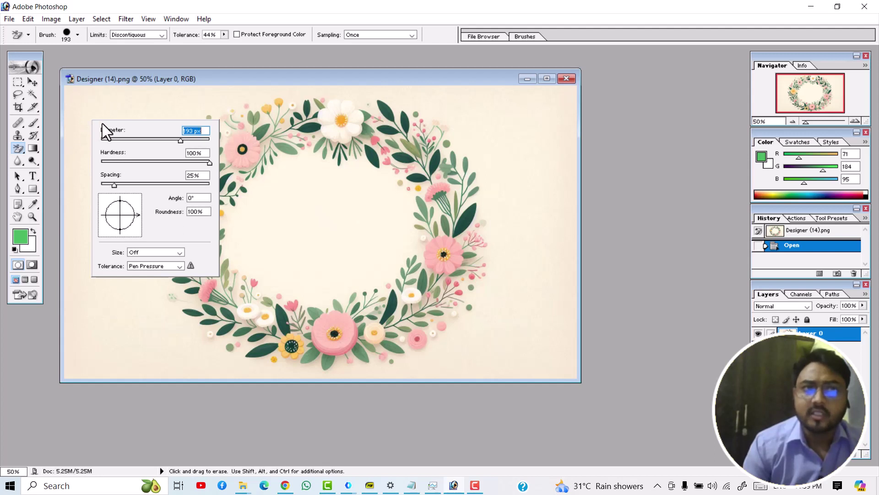
pyautogui.click(121, 116)
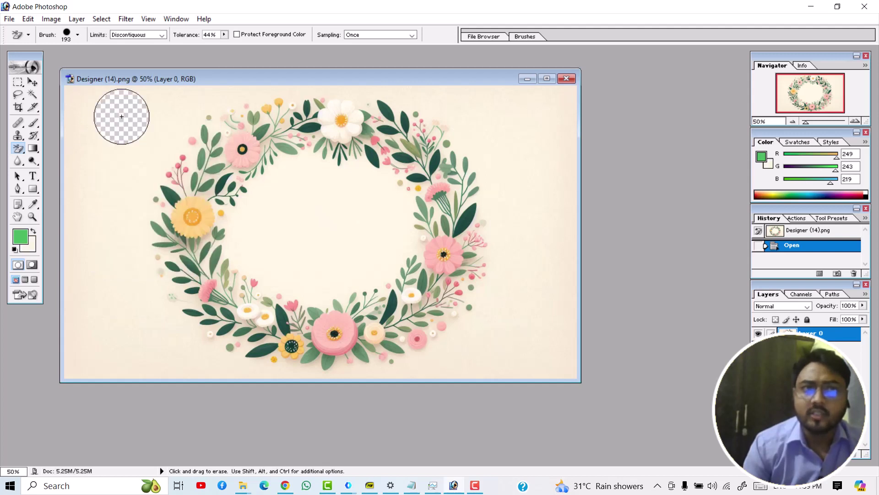
pyautogui.moveTo(121, 116)
pyautogui.mouseDown()
pyautogui.moveTo(78, 177)
pyautogui.moveTo(86, 357)
pyautogui.moveTo(225, 370)
pyautogui.moveTo(560, 363)
pyautogui.moveTo(573, 245)
pyautogui.moveTo(557, 122)
pyautogui.moveTo(531, 103)
pyautogui.moveTo(334, 110)
pyautogui.moveTo(118, 98)
pyautogui.moveTo(108, 345)
pyautogui.moveTo(153, 122)
pyautogui.moveTo(160, 343)
pyautogui.moveTo(183, 182)
pyautogui.moveTo(211, 293)
pyautogui.moveTo(255, 173)
pyautogui.moveTo(286, 352)
pyautogui.moveTo(304, 147)
pyautogui.moveTo(342, 276)
pyautogui.moveTo(355, 126)
pyautogui.moveTo(394, 341)
pyautogui.moveTo(398, 114)
pyautogui.moveTo(457, 357)
pyautogui.moveTo(465, 142)
pyautogui.moveTo(499, 311)
pyautogui.moveTo(520, 147)
pyautogui.moveTo(545, 311)
pyautogui.mouseUp()
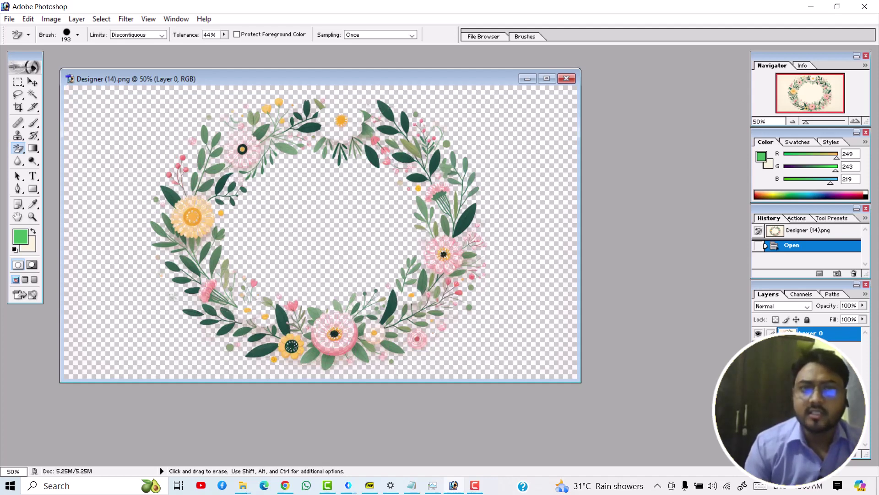
# Step: Erase a leftover background spot, then save as Designer (14) PNG on the Desktop
pyautogui.click(97, 107)
pyautogui.click(9, 19)
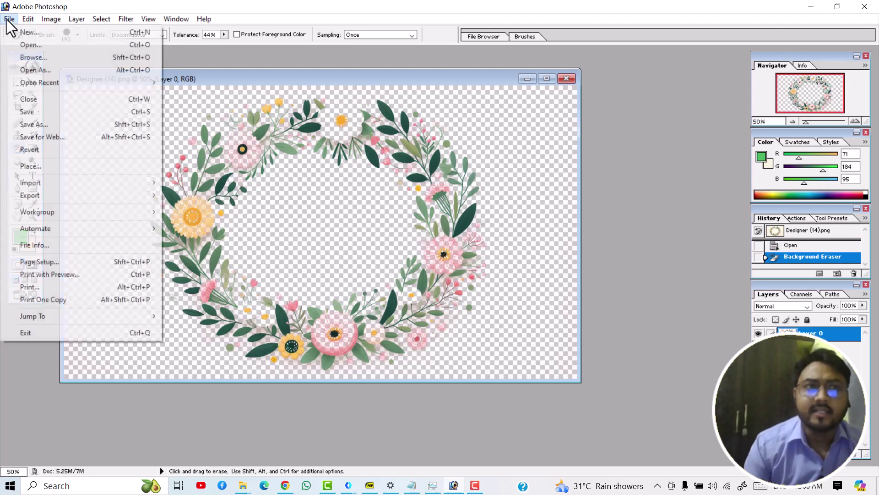
pyautogui.click(28, 123)
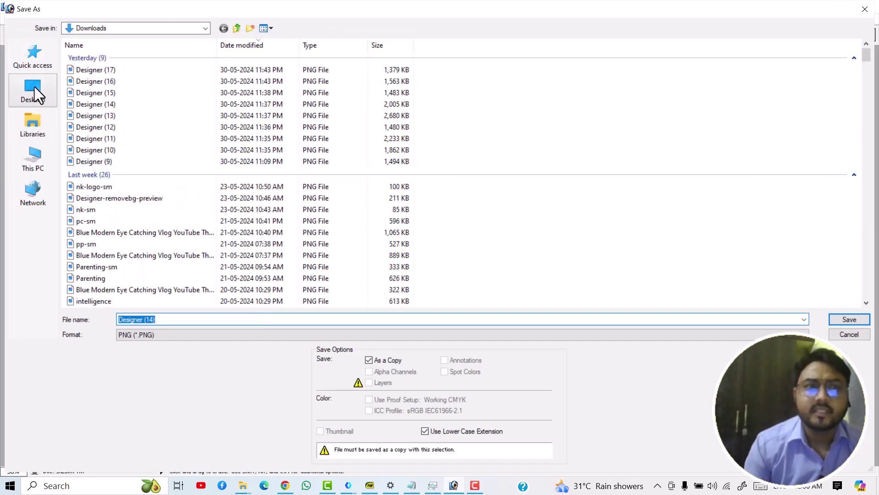
pyautogui.click(33, 89)
pyautogui.moveTo(173, 318); pyautogui.dragTo(98, 317)
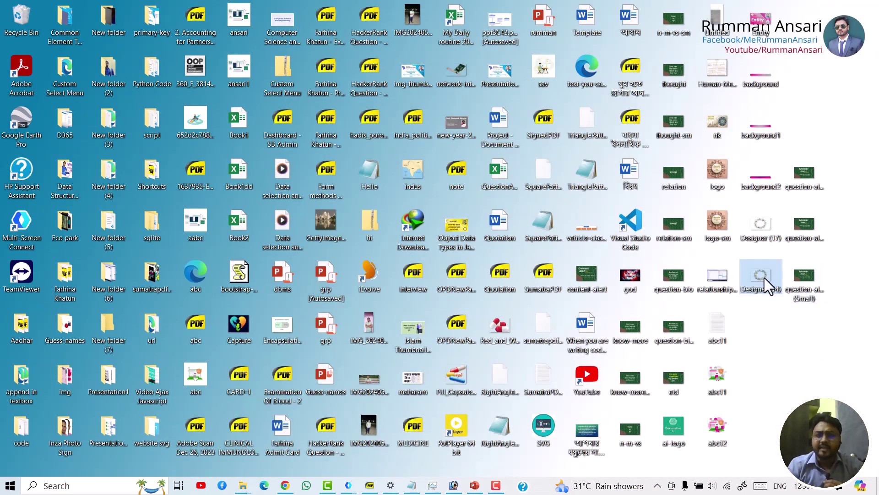
# Step: Preview Designer (14).png in Photos, then drop it onto slide 20 in PowerPoint
pyautogui.doubleClick(763, 278)
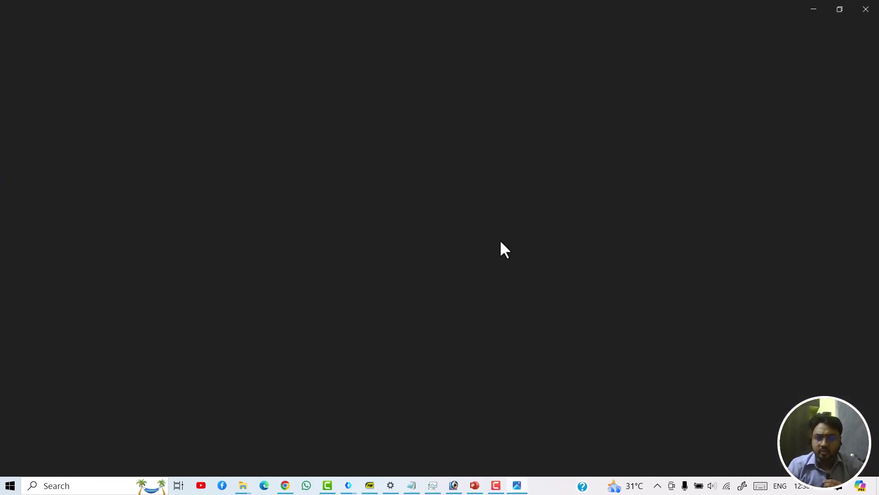
pyautogui.scroll(3, 436, 225)
pyautogui.scroll(-3, 430, 208)
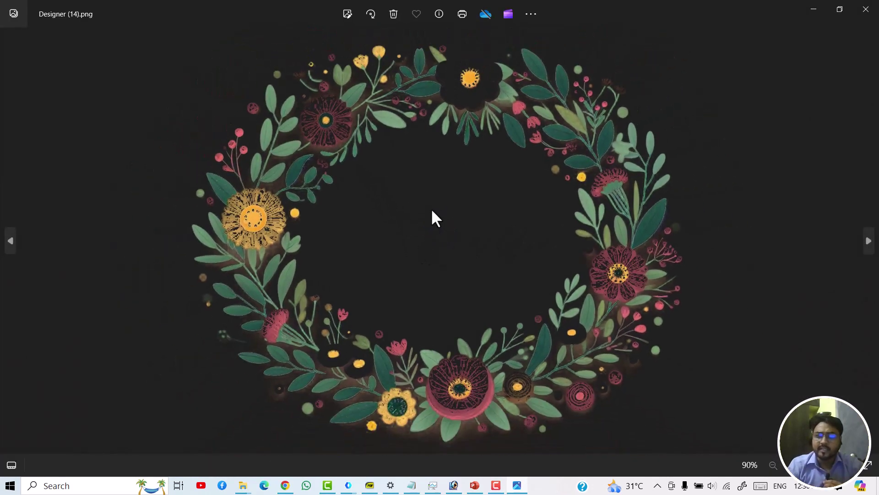
pyautogui.click(864, 14)
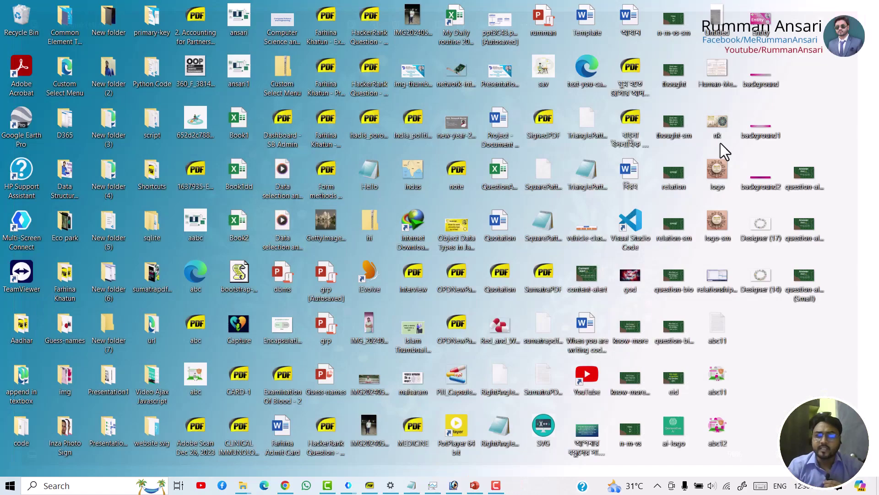
pyautogui.moveTo(761, 275); pyautogui.dragTo(478, 487)
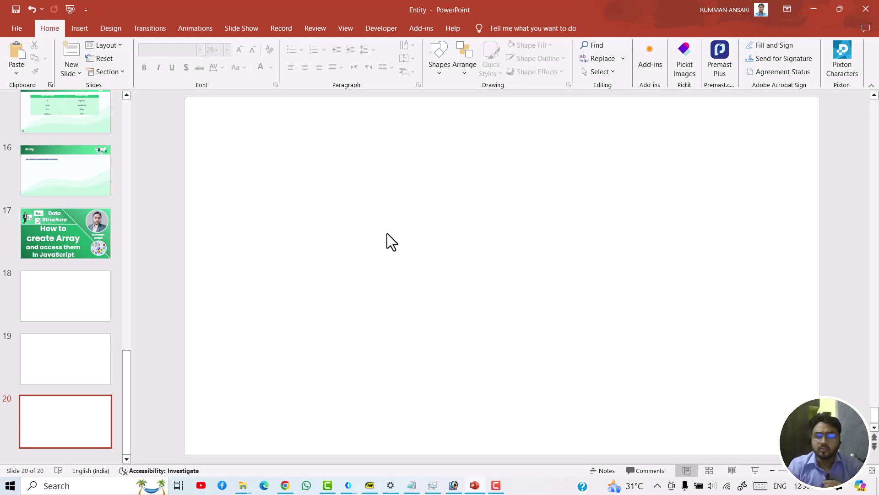
pyautogui.moveTo(479, 488); pyautogui.dragTo(389, 235)
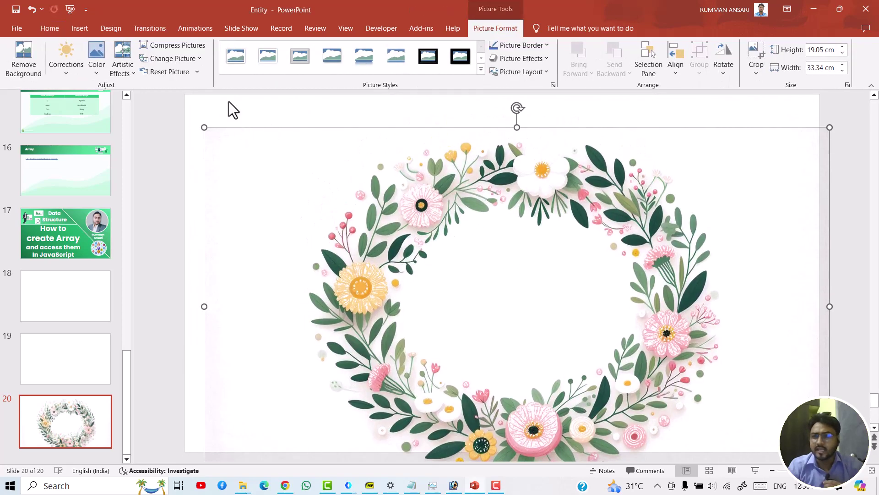
# Step: Give slide 20 a solid orange-yellow background fill, replacing a pinkish-grey first try
pyautogui.rightClick(230, 104)
pyautogui.press('Escape')
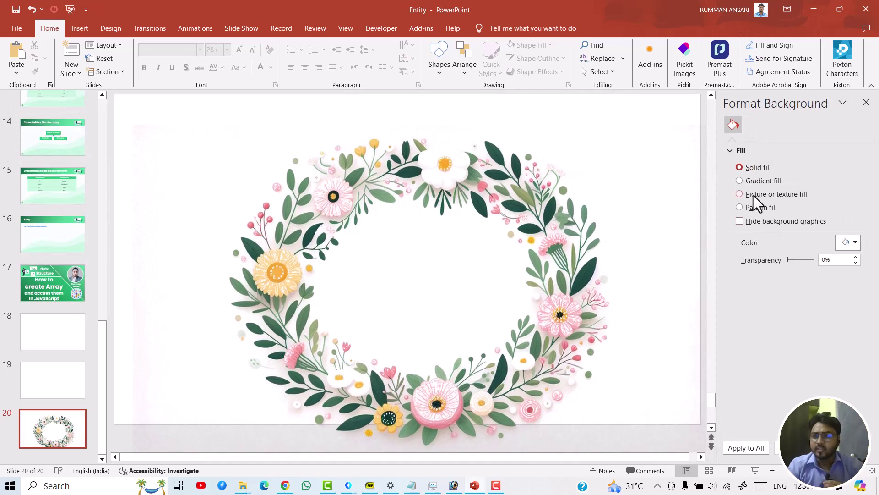
pyautogui.click(839, 244)
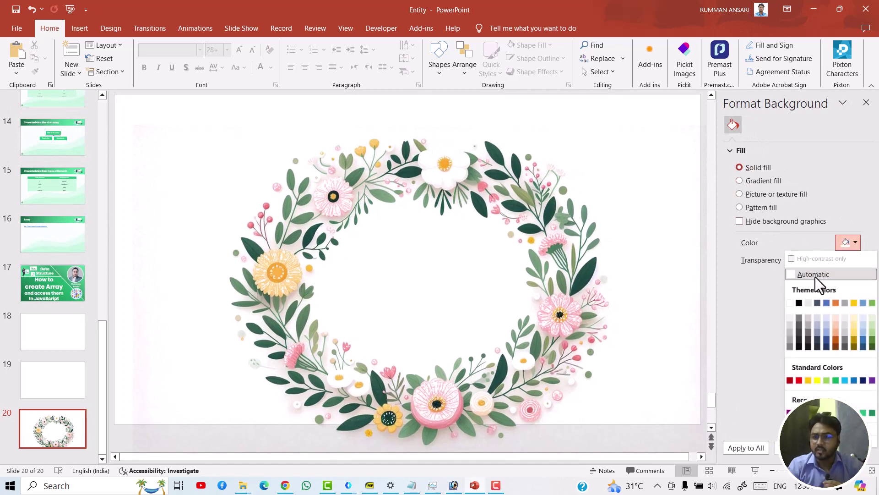
pyautogui.click(808, 317)
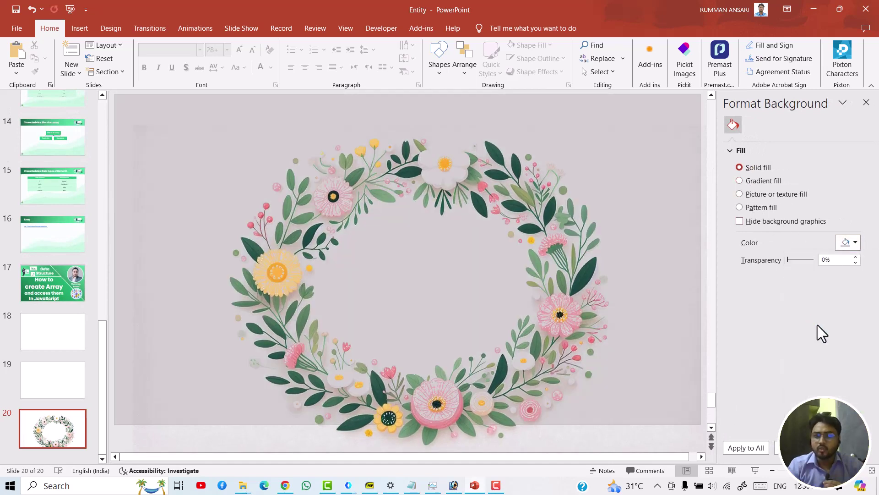
pyautogui.click(848, 244)
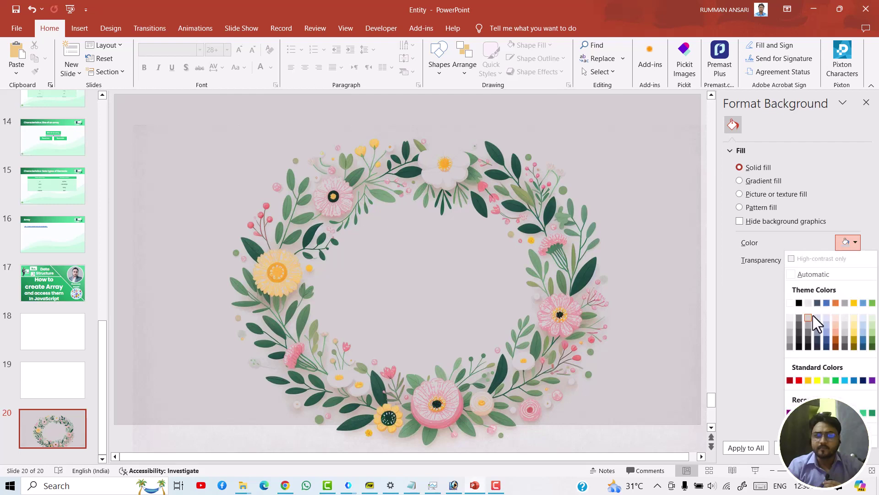
pyautogui.click(808, 380)
# Step: Reposition the wreath picture on the slide and look over its fill and effect options
pyautogui.moveTo(477, 177)
pyautogui.mouseDown()
pyautogui.moveTo(467, 162)
pyautogui.moveTo(403, 187)
pyautogui.mouseUp()
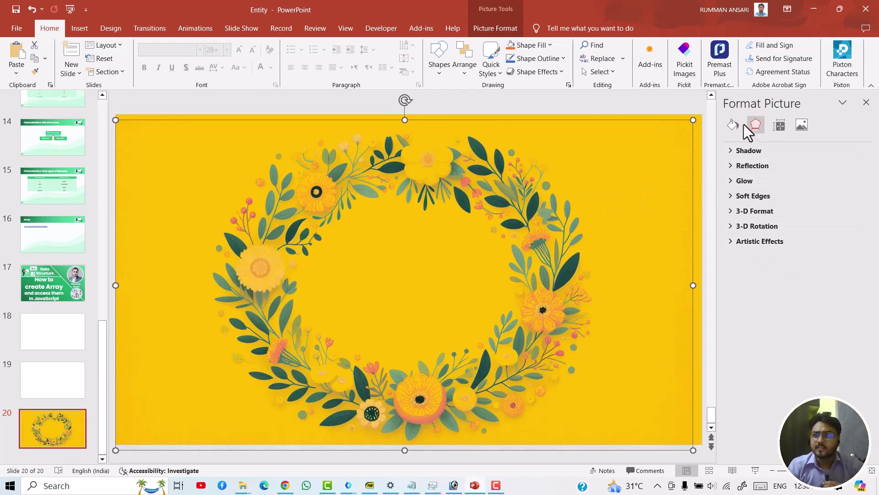
pyautogui.click(732, 126)
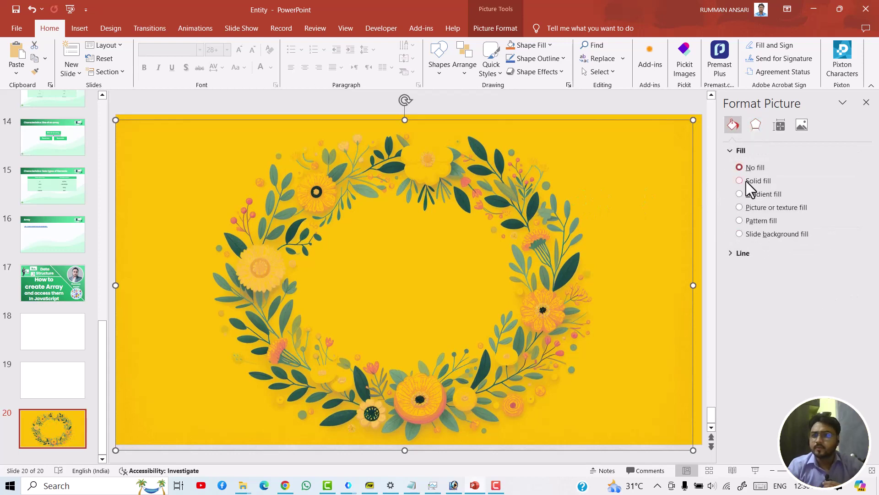
pyautogui.click(756, 126)
pyautogui.moveTo(206, 164); pyautogui.dragTo(228, 179)
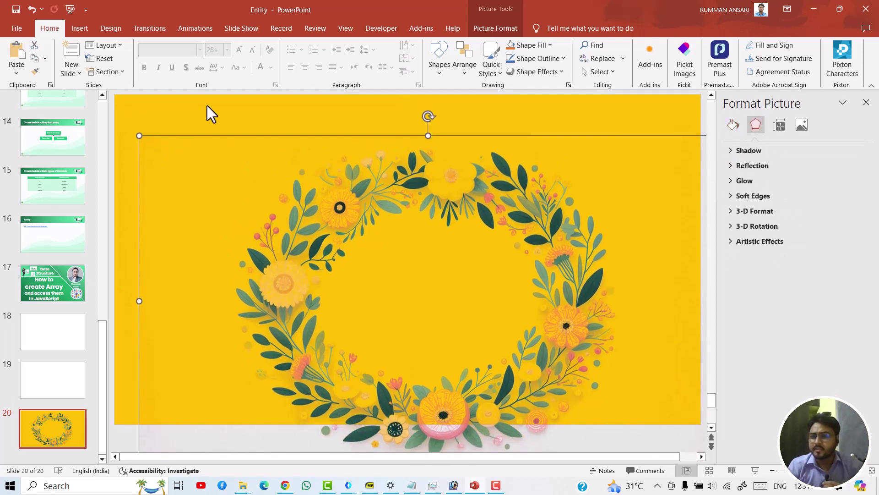
# Step: Switch slide 20's background to light cream and drag the wreath slightly right
pyautogui.click(208, 108)
pyautogui.rightClick(208, 110)
pyautogui.click(854, 243)
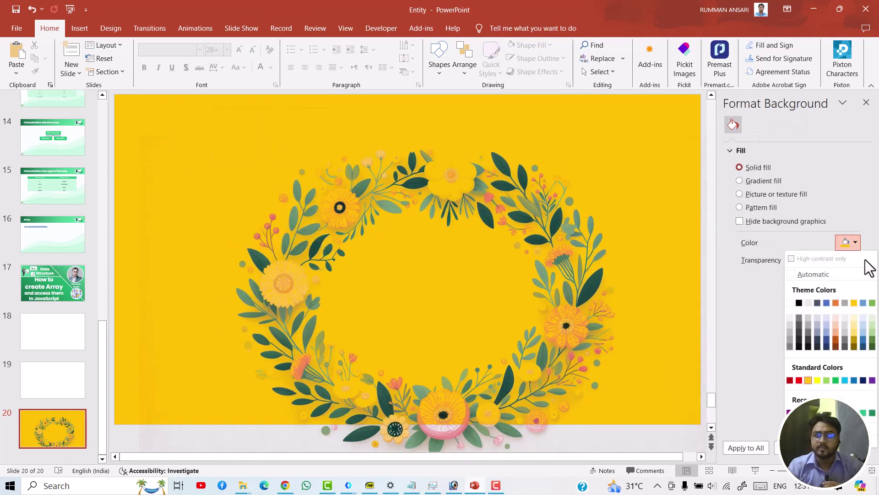
pyautogui.click(854, 317)
pyautogui.click(655, 306)
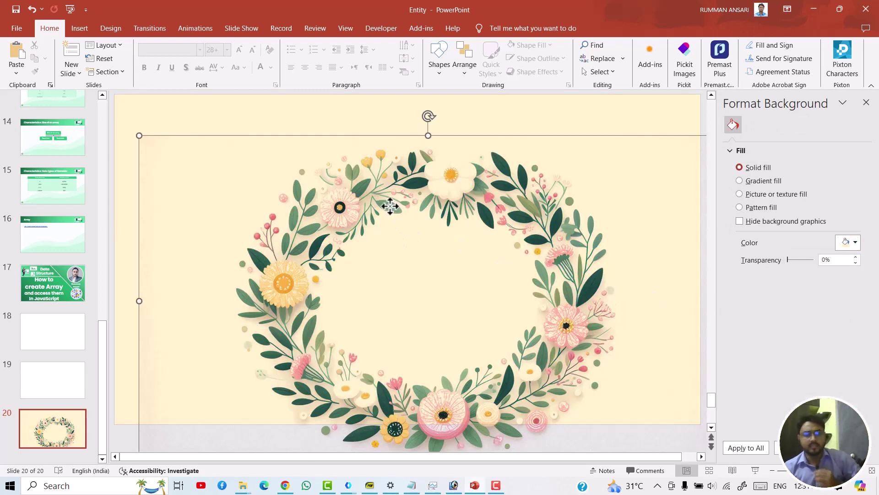
pyautogui.moveTo(378, 190)
pyautogui.mouseDown()
pyautogui.moveTo(298, 188)
pyautogui.moveTo(412, 192)
pyautogui.mouseUp()
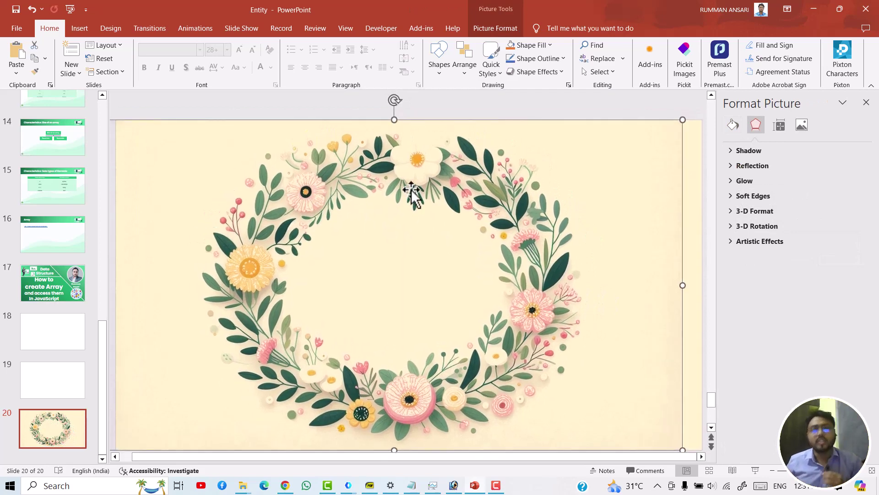